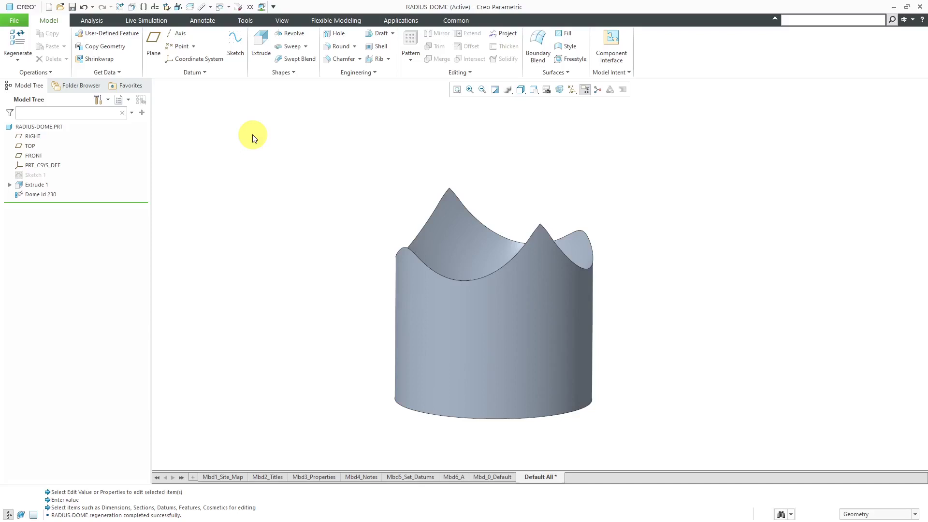
pyautogui.click(50, 194)
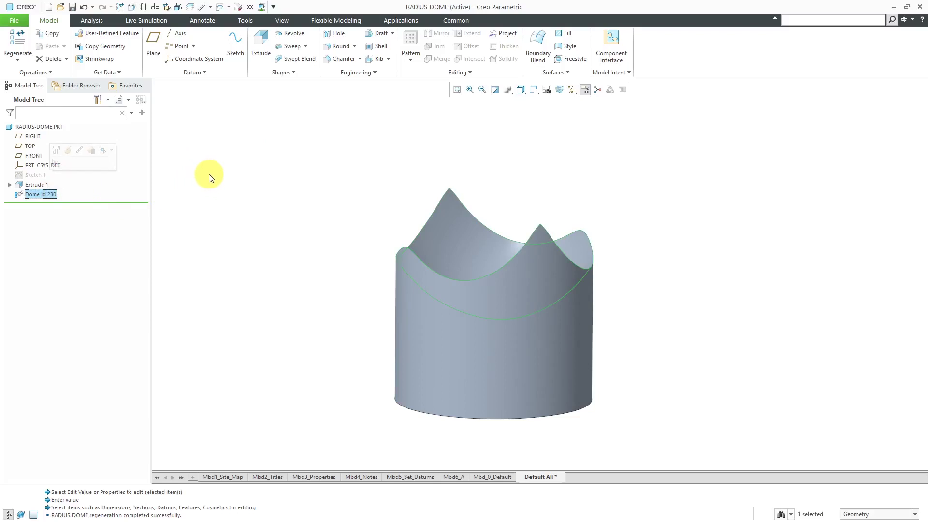
pyautogui.click(186, 187)
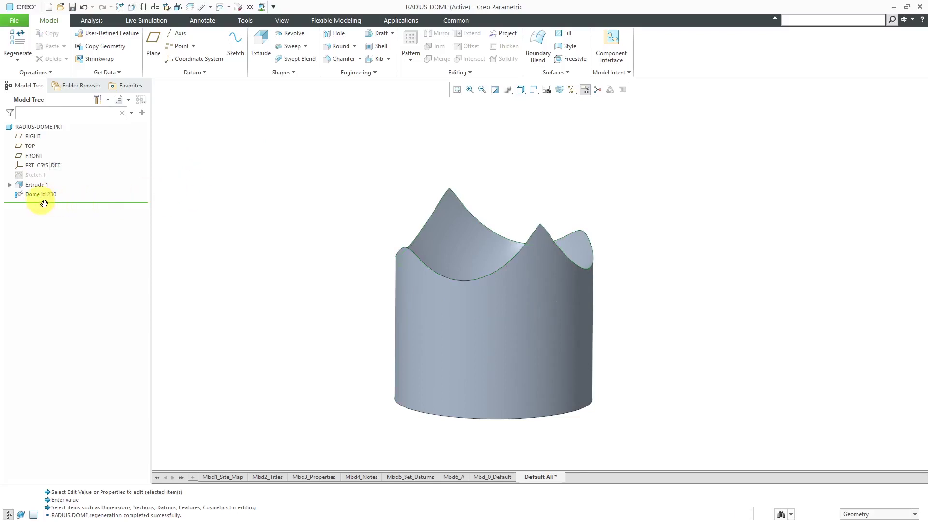
# - Examine the allow_anatomic_features option in the config.pro configuration settings, and close the options without changes
pyautogui.click(15, 21)
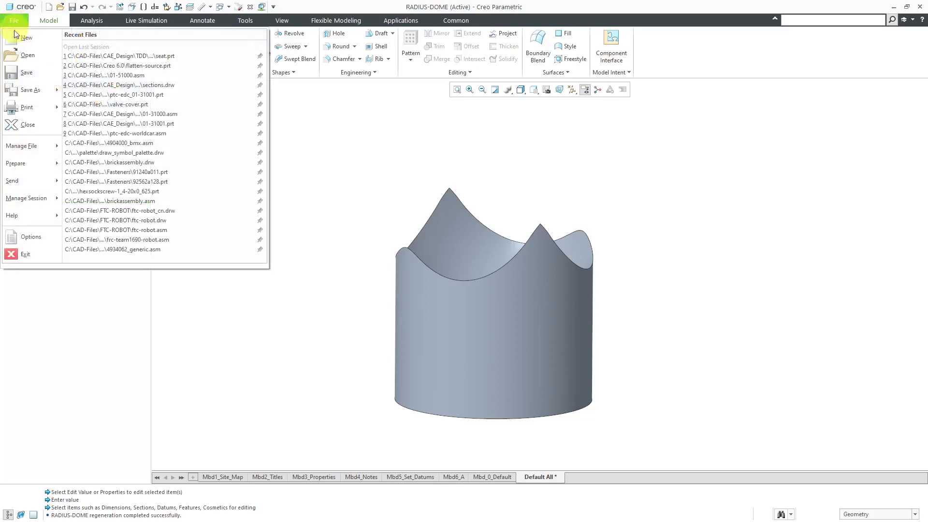
pyautogui.click(48, 237)
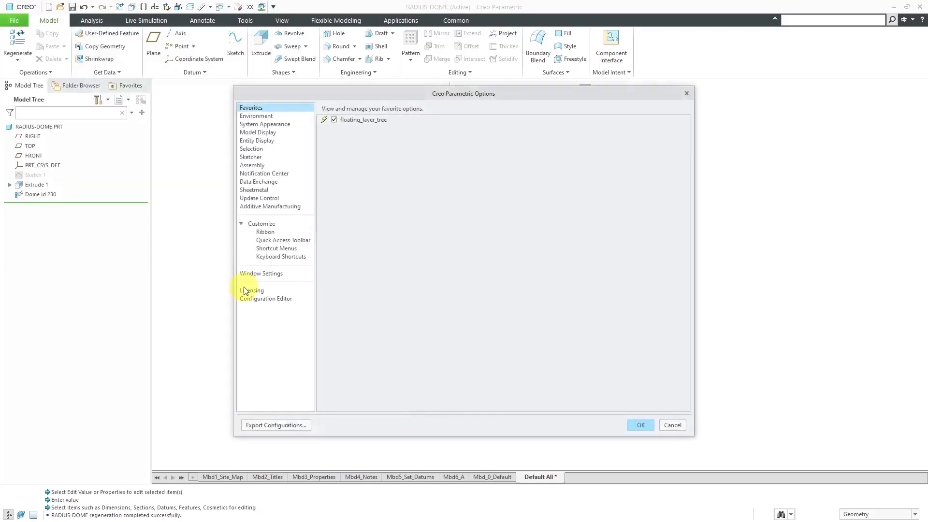
pyautogui.click(271, 298)
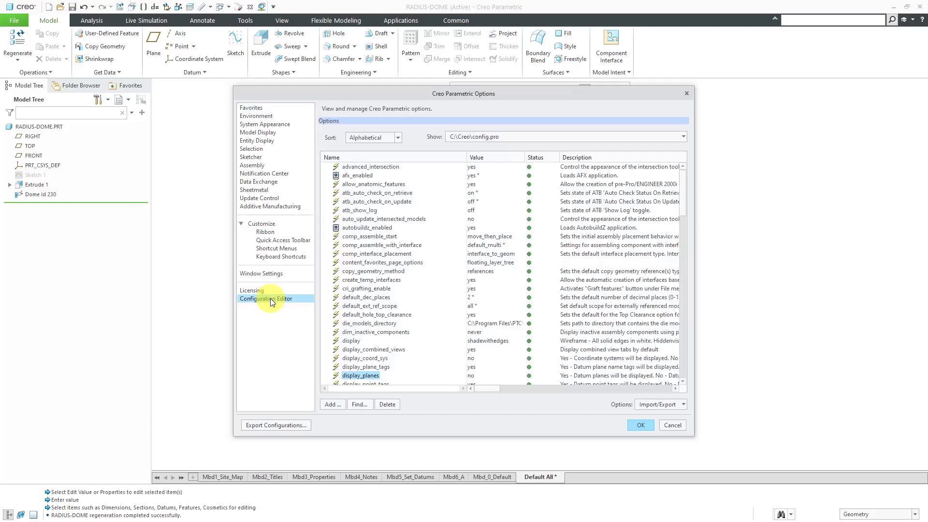
pyautogui.click(393, 184)
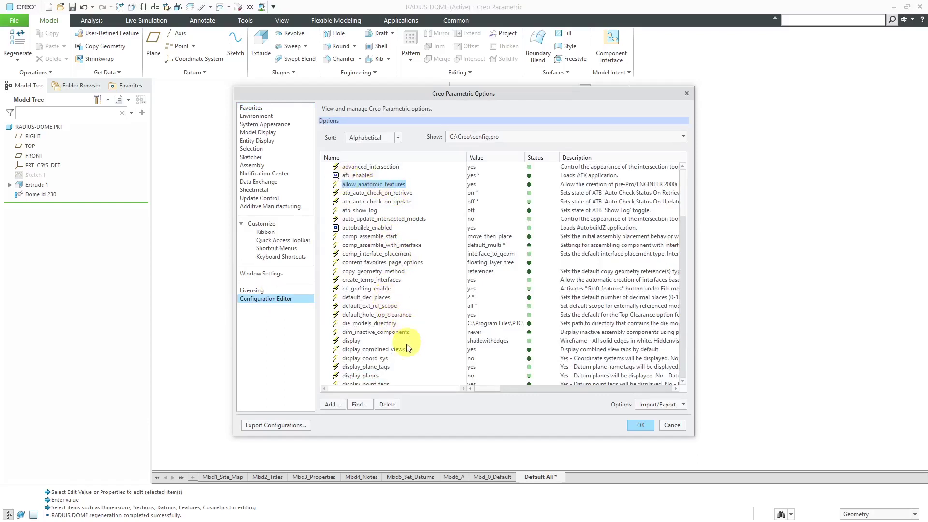
pyautogui.click(672, 424)
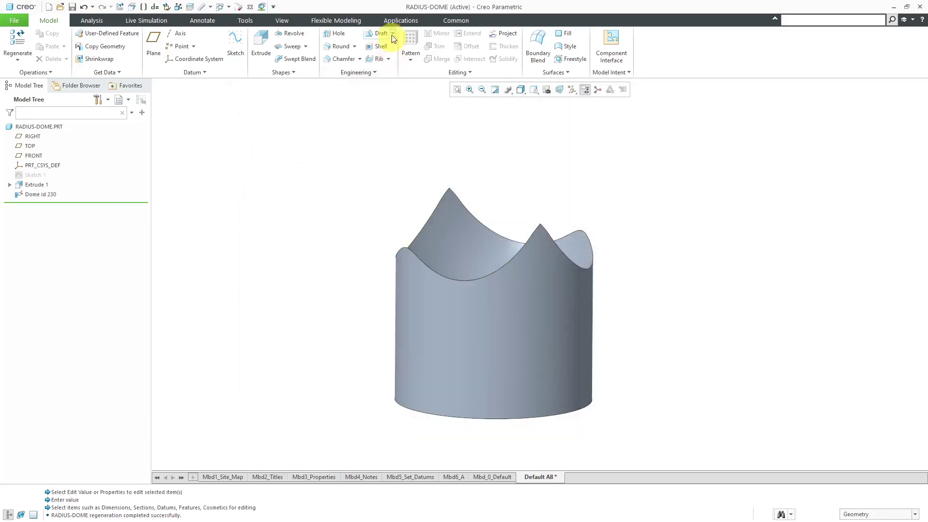
# - Delete the Dome feature from the RADIUS-DOME part
pyautogui.click(456, 20)
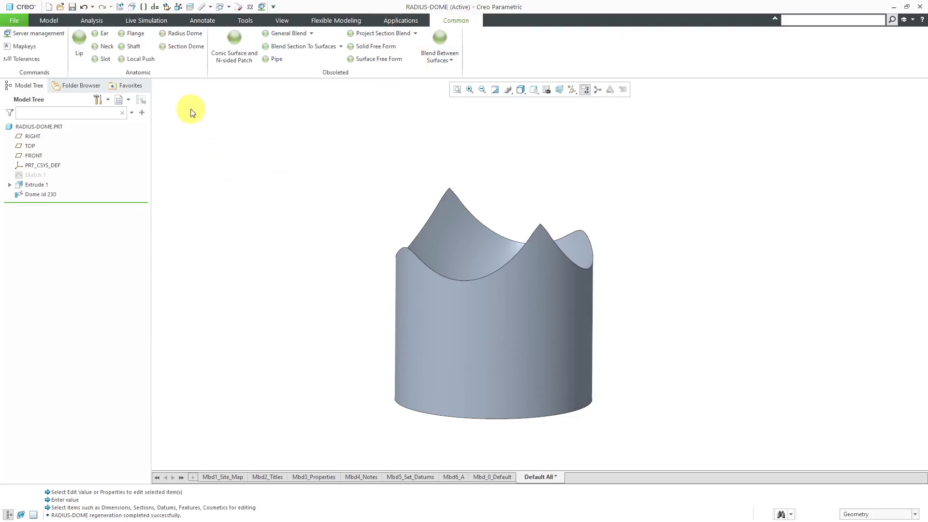
pyautogui.click(50, 196)
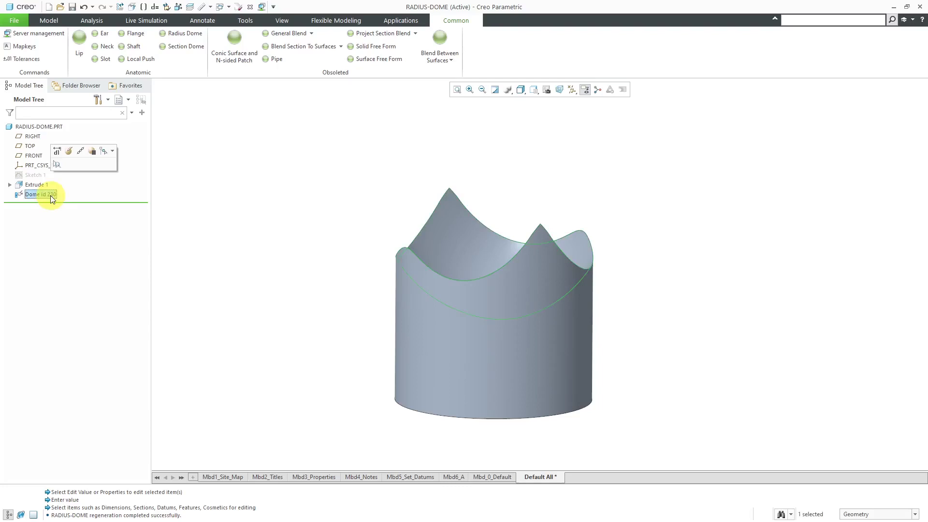
pyautogui.rightClick(51, 196)
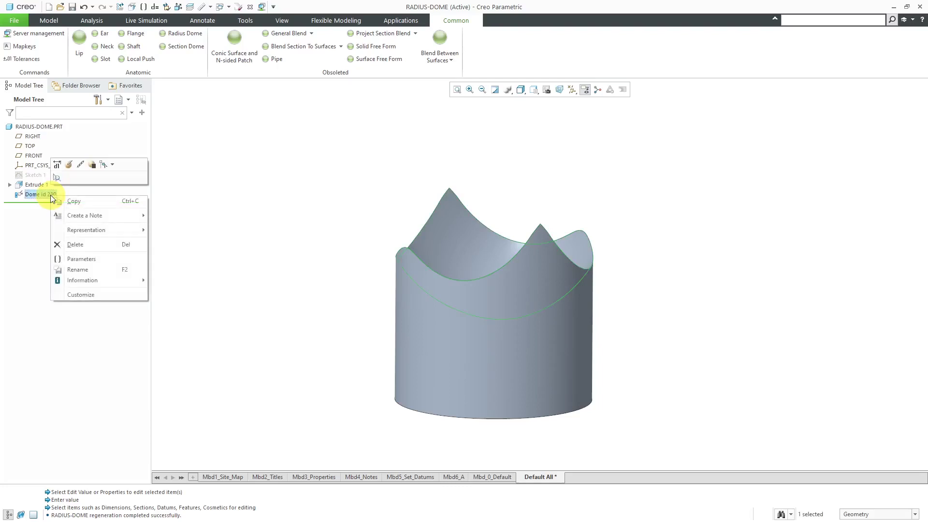
pyautogui.click(76, 245)
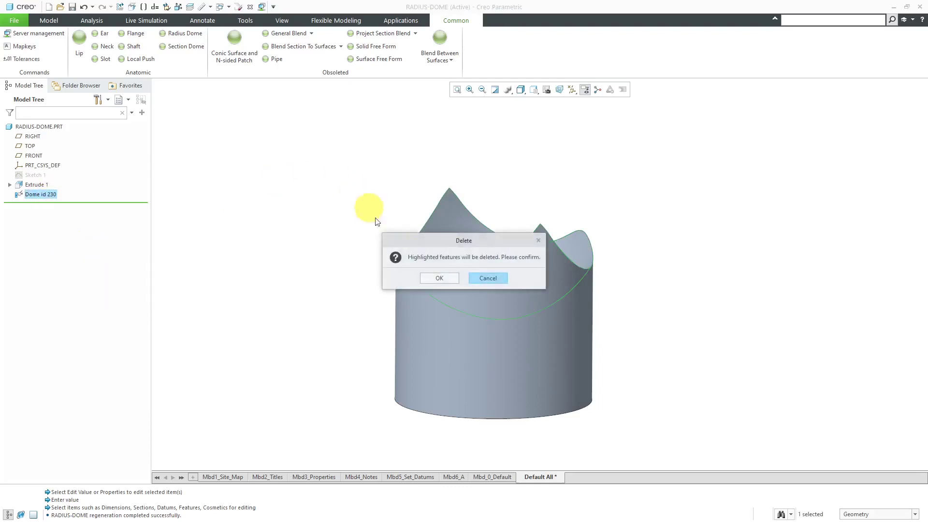
pyautogui.click(439, 278)
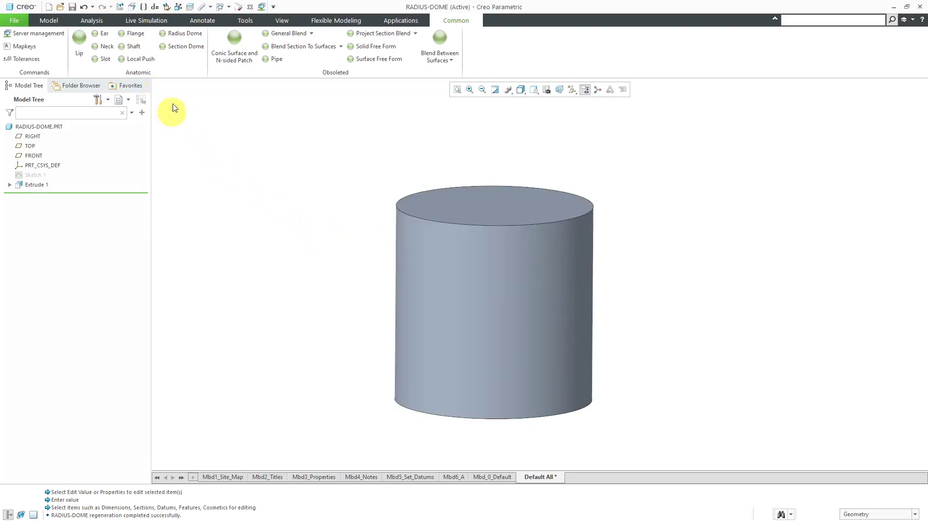
# - Start a Local Push with datum planes displayed, using the cylinder's top face as sketching plane and the RIGHT plane as right-facing reference
pyautogui.click(149, 61)
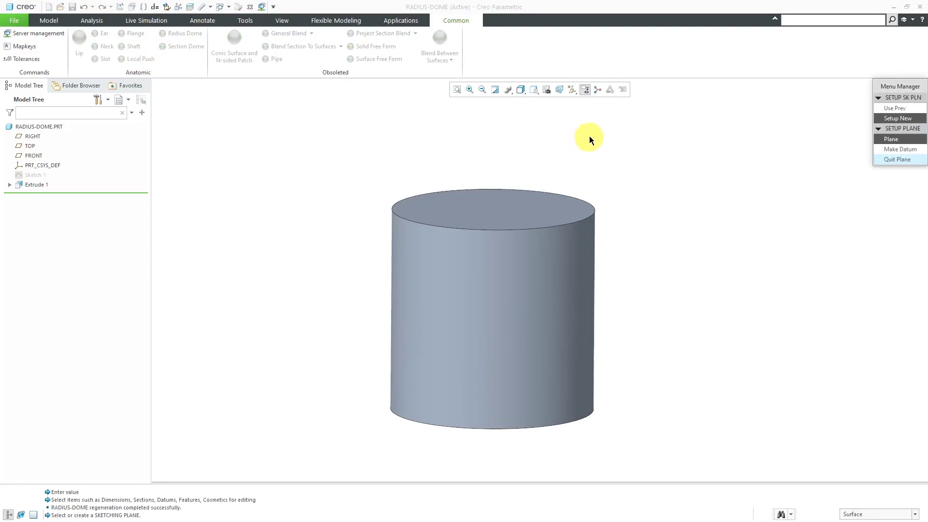
pyautogui.click(572, 90)
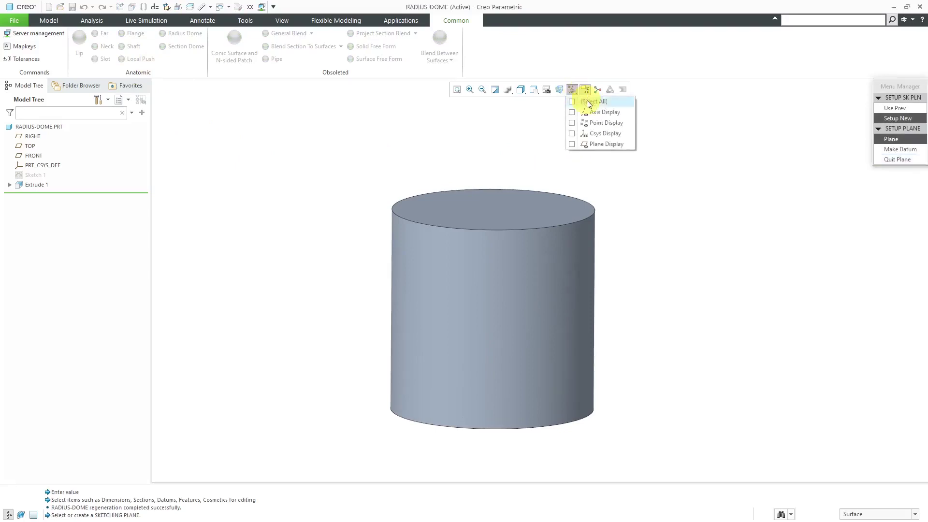
pyautogui.click(613, 144)
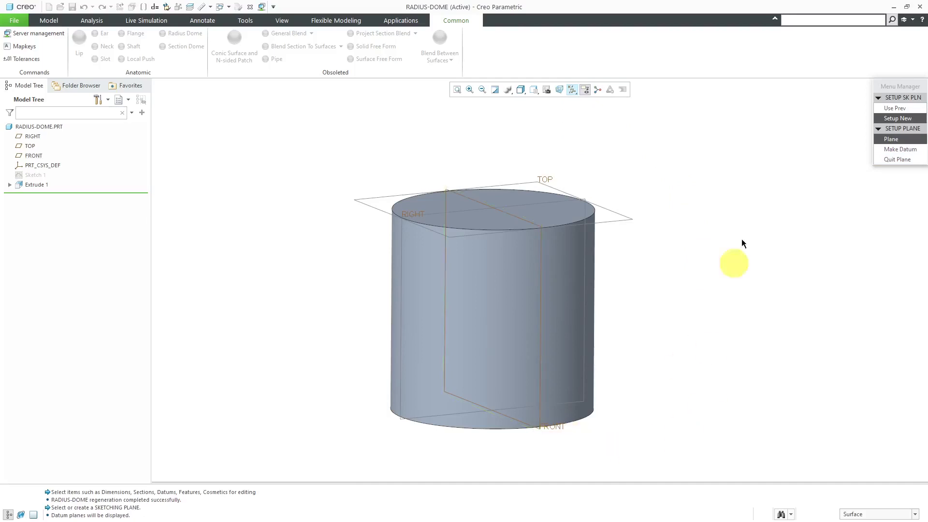
pyautogui.click(515, 193)
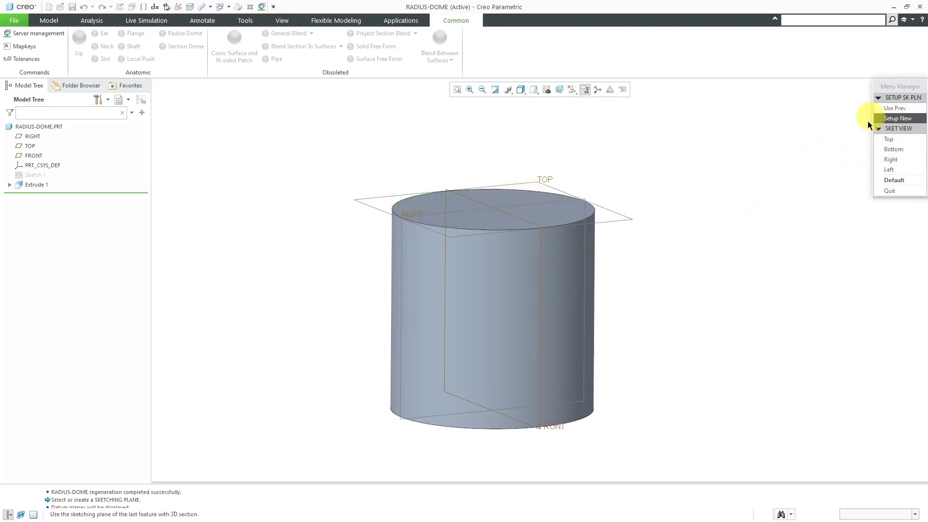
pyautogui.moveTo(882, 87); pyautogui.dragTo(823, 95)
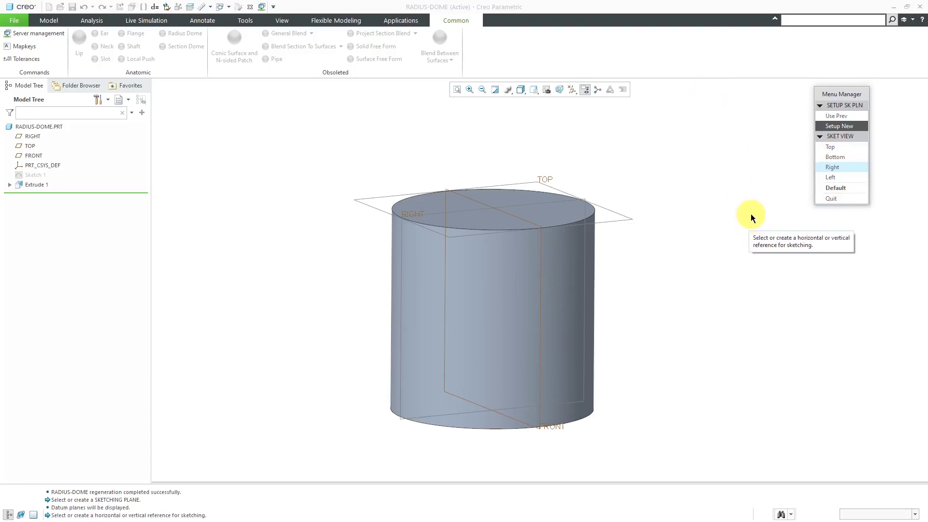
pyautogui.click(833, 166)
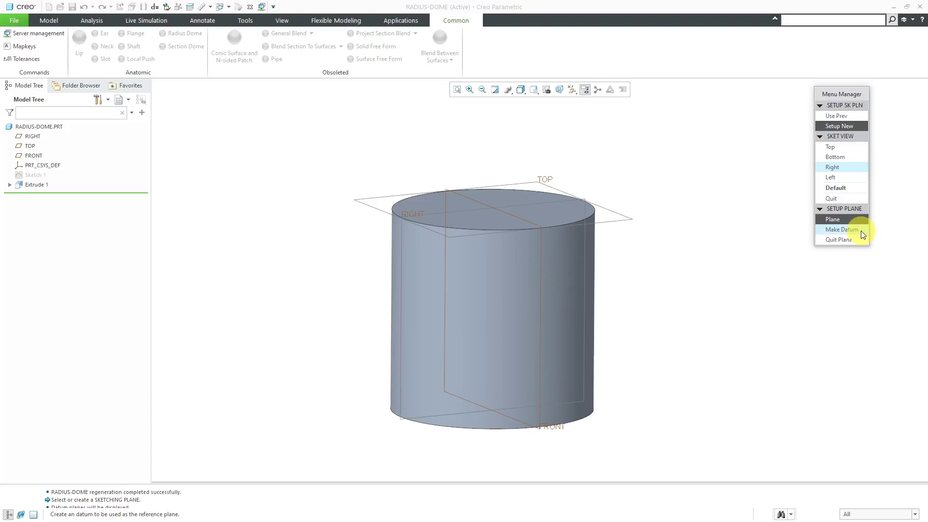
pyautogui.click(560, 187)
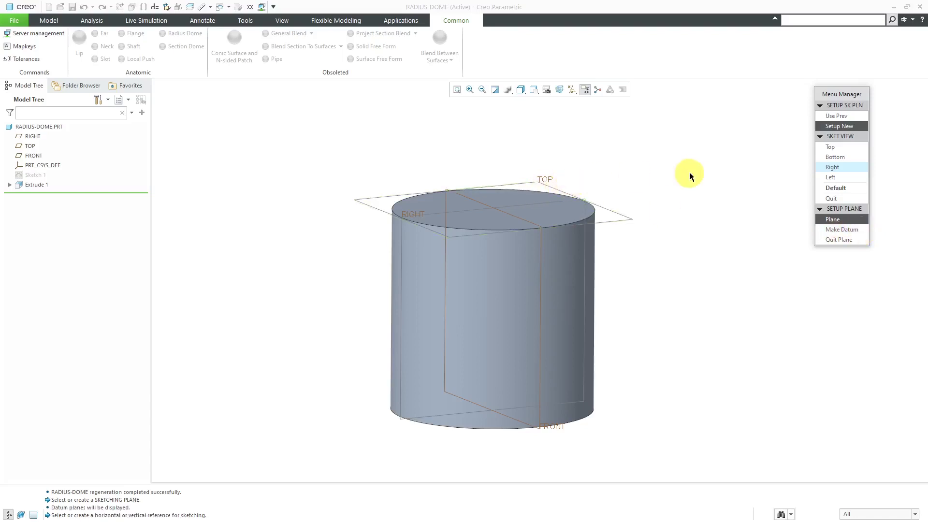
pyautogui.click(30, 138)
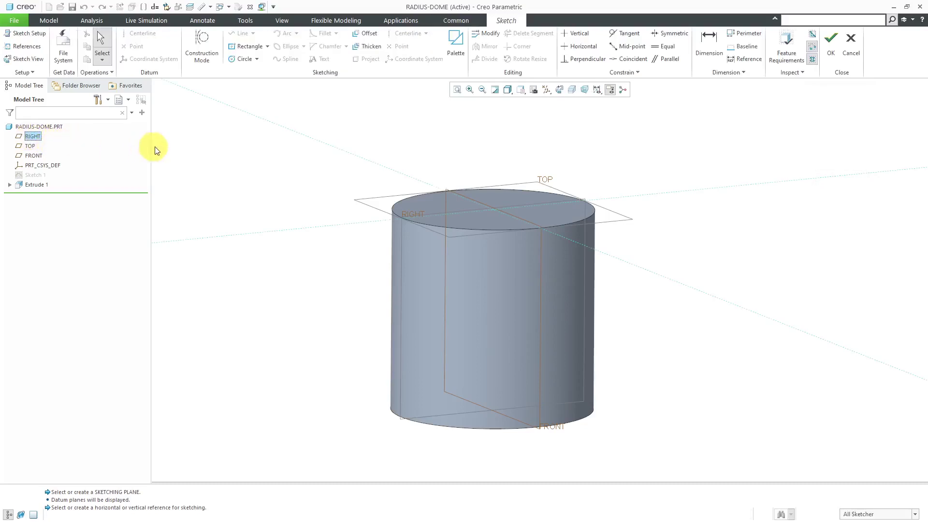
# - Hide the datum planes and sketch a circle about 5.24 in diameter centred on the cylinder's top face
pyautogui.click(547, 92)
pyautogui.click(575, 143)
pyautogui.moveTo(559, 170); pyautogui.dragTo(545, 188, button='middle')
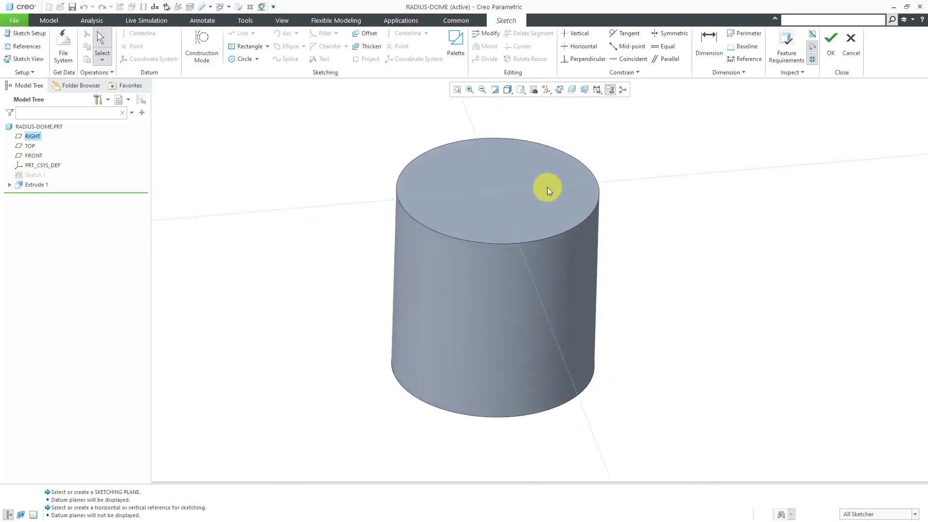
pyautogui.click(238, 60)
pyautogui.click(498, 191)
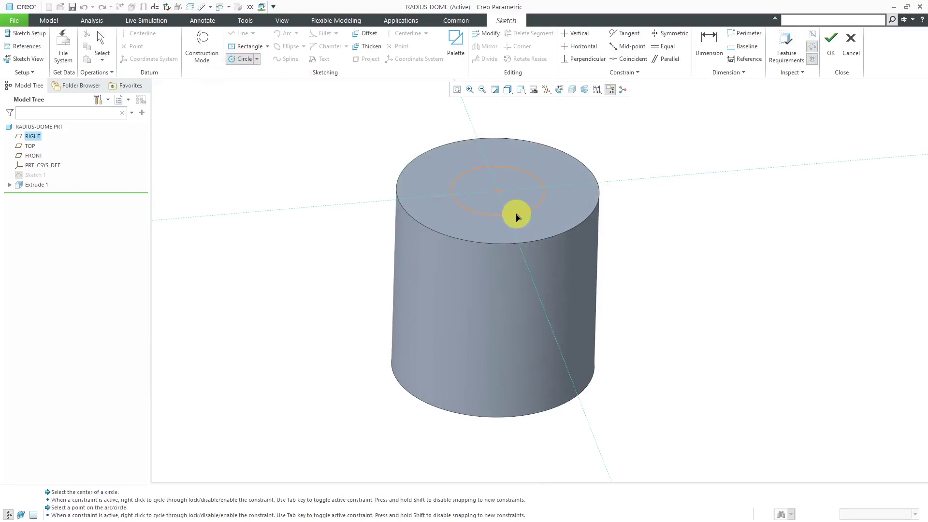
pyautogui.click(517, 217)
pyautogui.middleClick(623, 133)
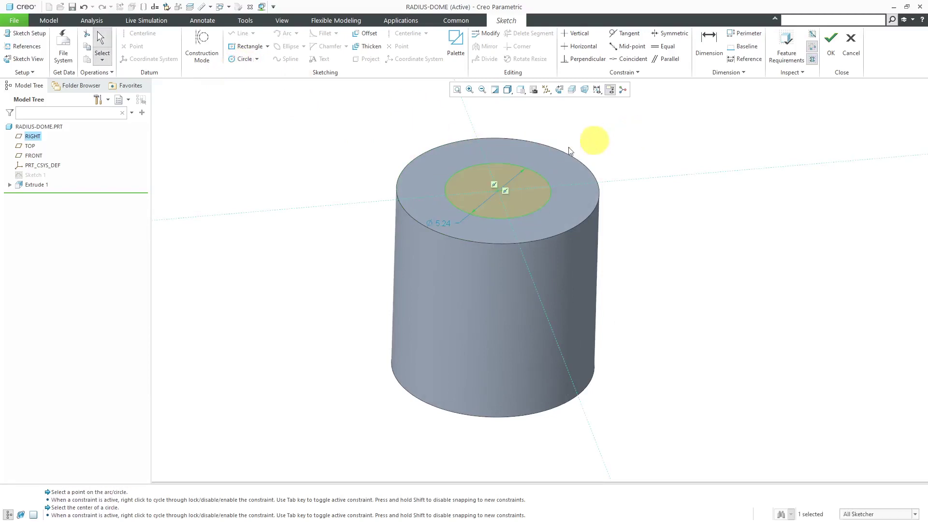
# - Set the sketched circle's diameter to 5 and finish the Local Push sketch
pyautogui.doubleClick(446, 225)
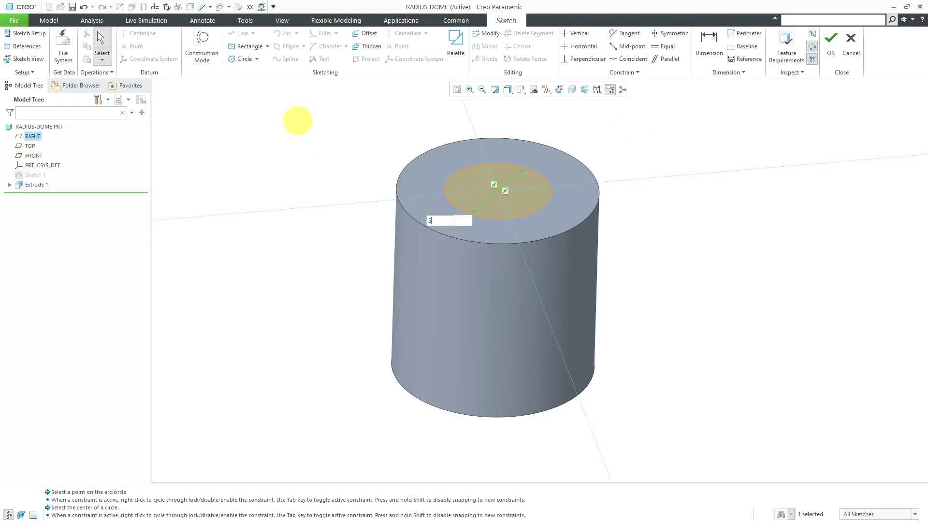
pyautogui.write('5')
pyautogui.press('Return')
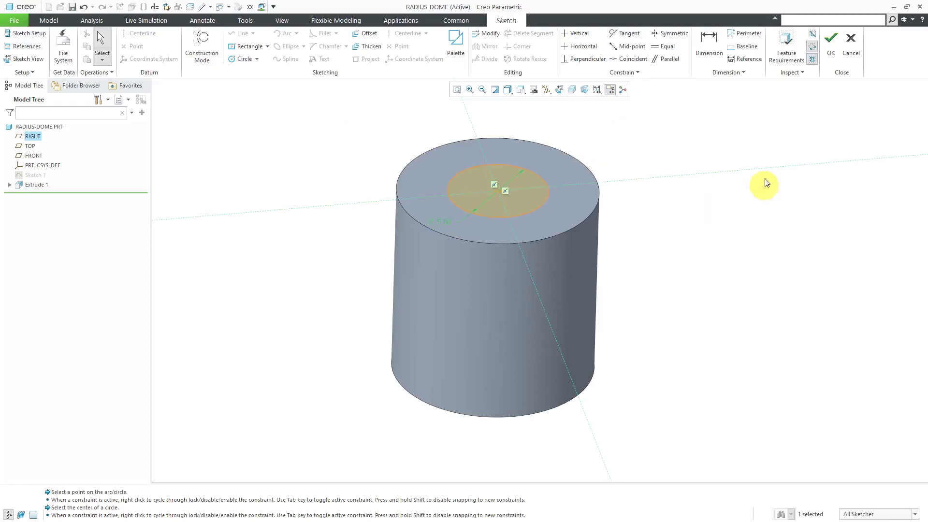
pyautogui.click(830, 41)
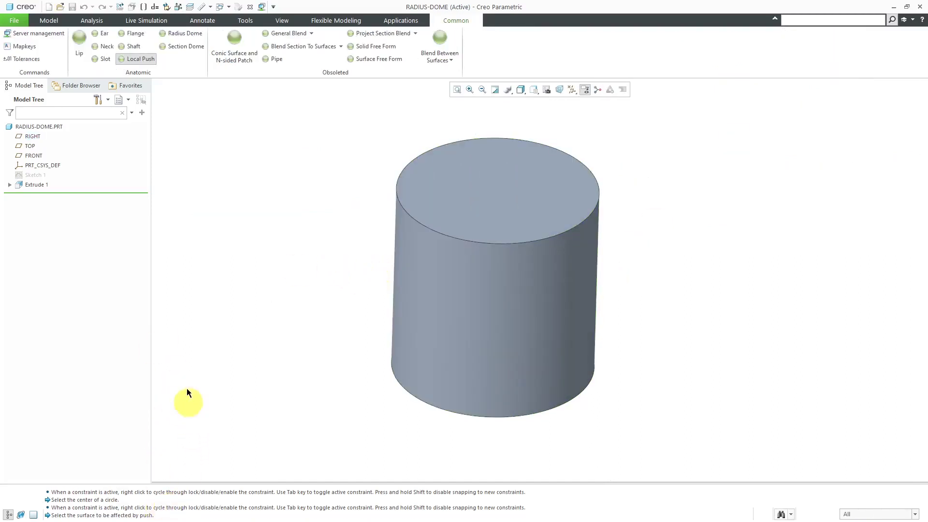
# - Apply the Local Push to the cylinder's top surface and clear the selection
pyautogui.click(497, 192)
pyautogui.moveTo(511, 265); pyautogui.dragTo(507, 244, button='middle')
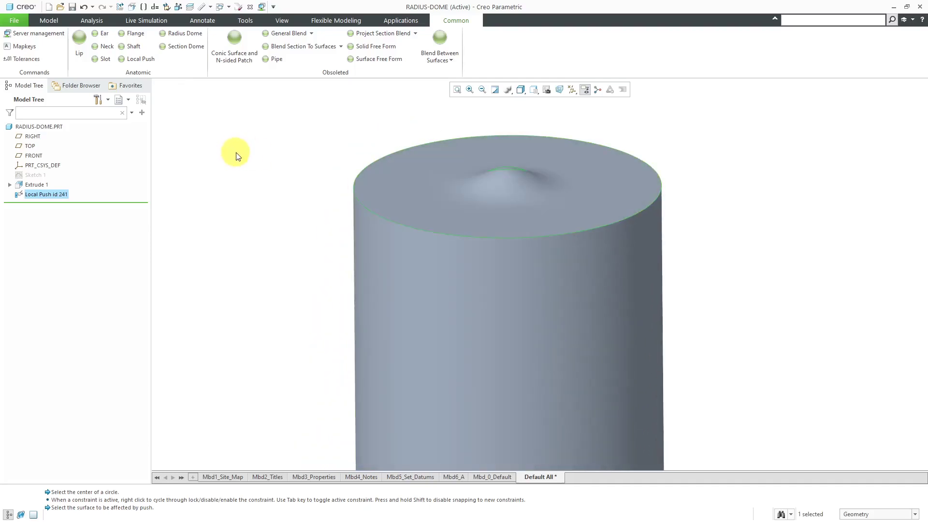
pyautogui.click(237, 156)
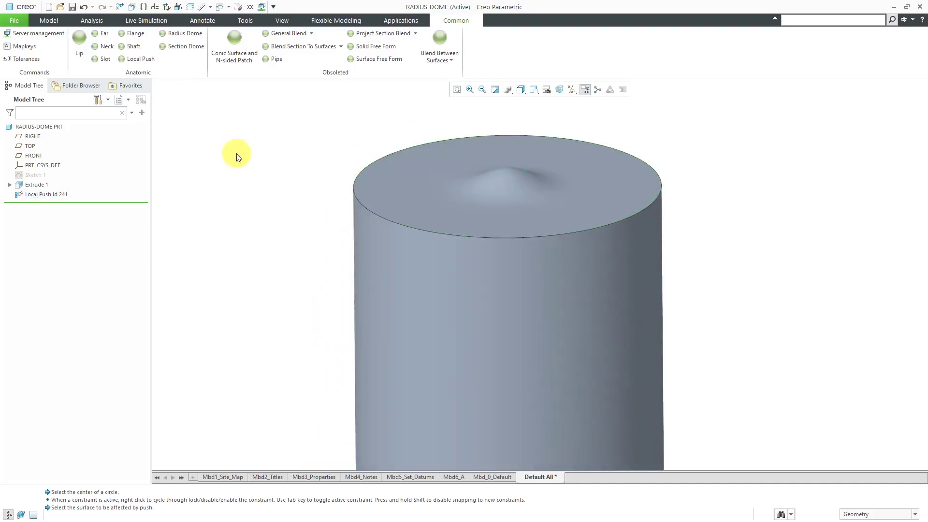
# - Set the Local Push height to 2 and regenerate the part
pyautogui.click(58, 195)
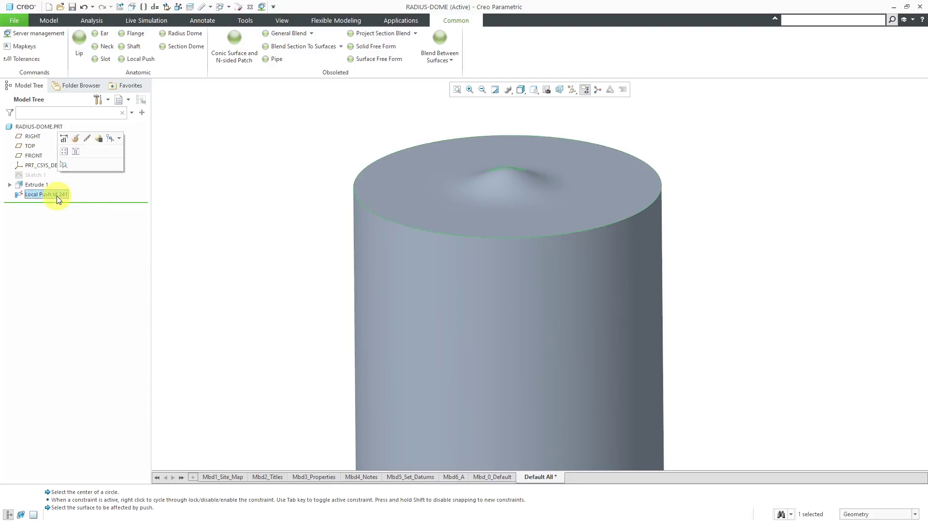
pyautogui.click(64, 140)
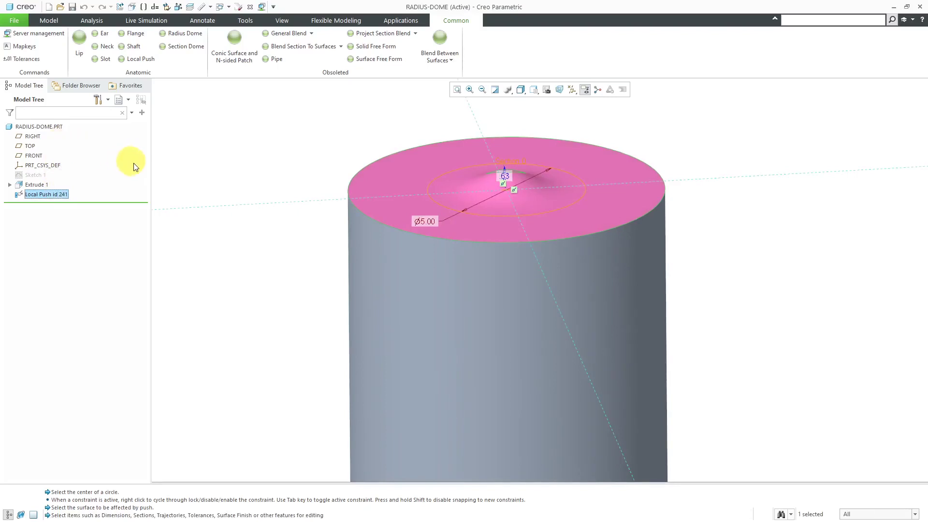
pyautogui.moveTo(472, 227); pyautogui.dragTo(482, 227, button='middle')
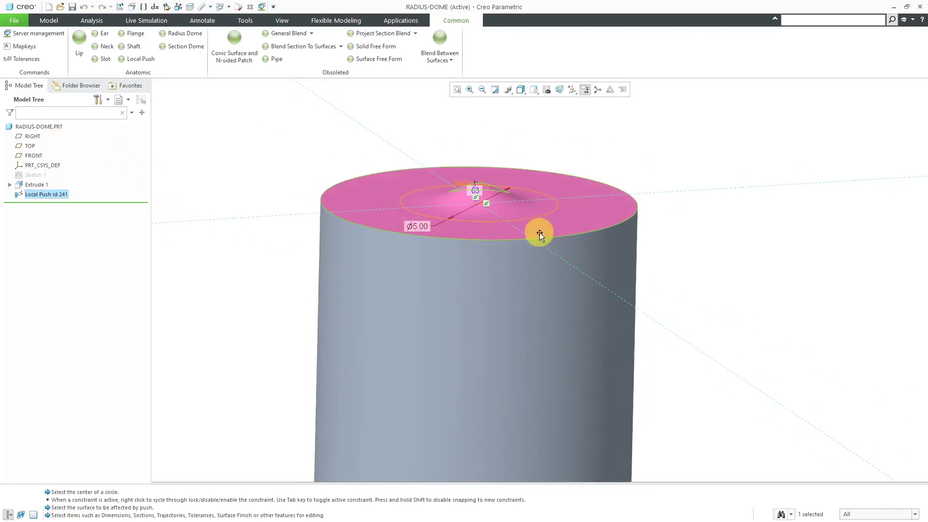
pyautogui.doubleClick(477, 191)
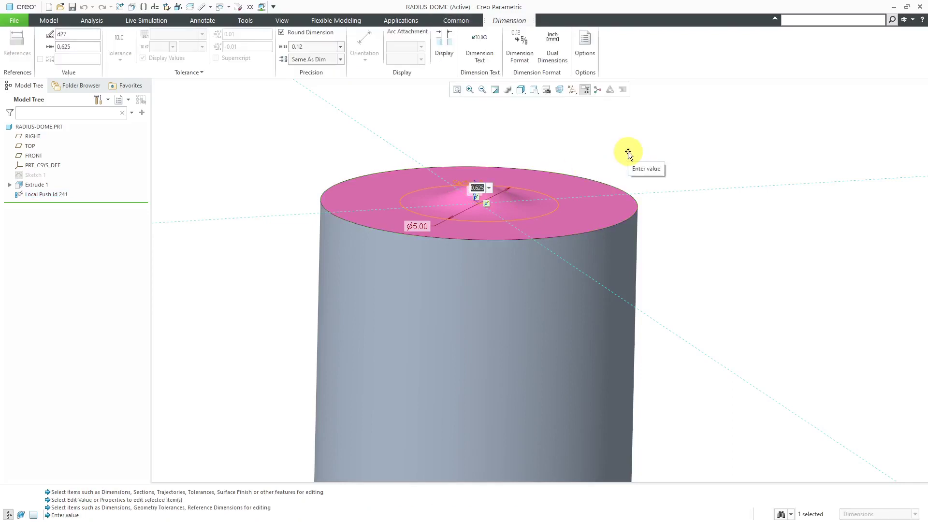
pyautogui.write('2')
pyautogui.press('Return')
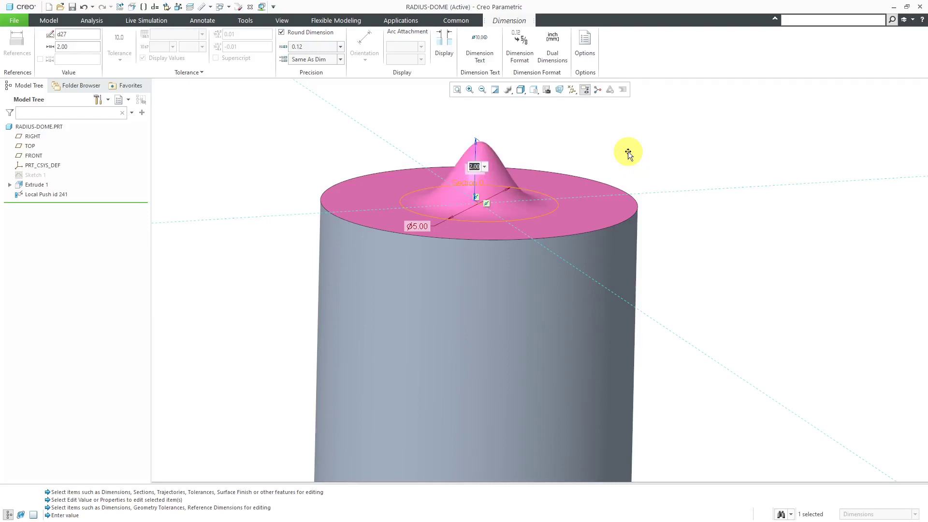
pyautogui.click(50, 22)
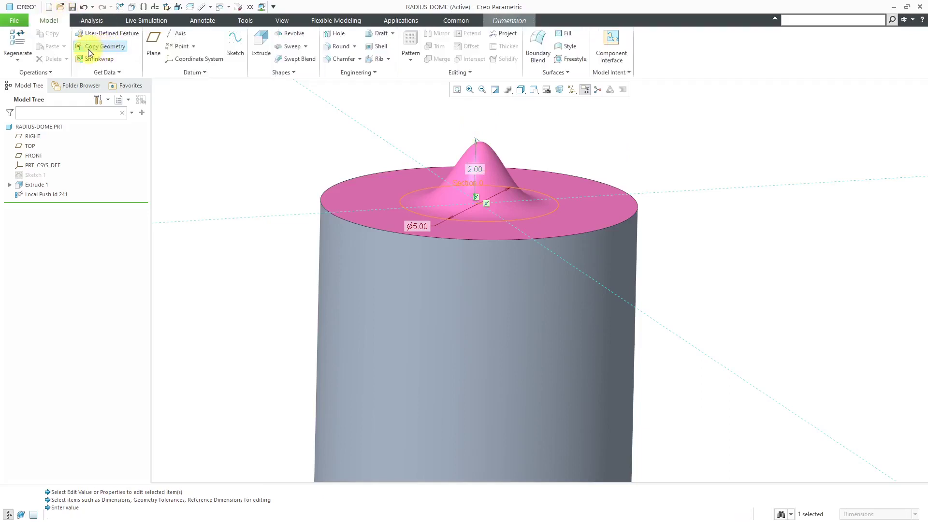
pyautogui.click(17, 49)
pyautogui.moveTo(321, 155)
pyautogui.mouseDown(button='middle')
pyautogui.moveTo(310, 154)
pyautogui.moveTo(326, 155)
pyautogui.mouseUp(button='middle')
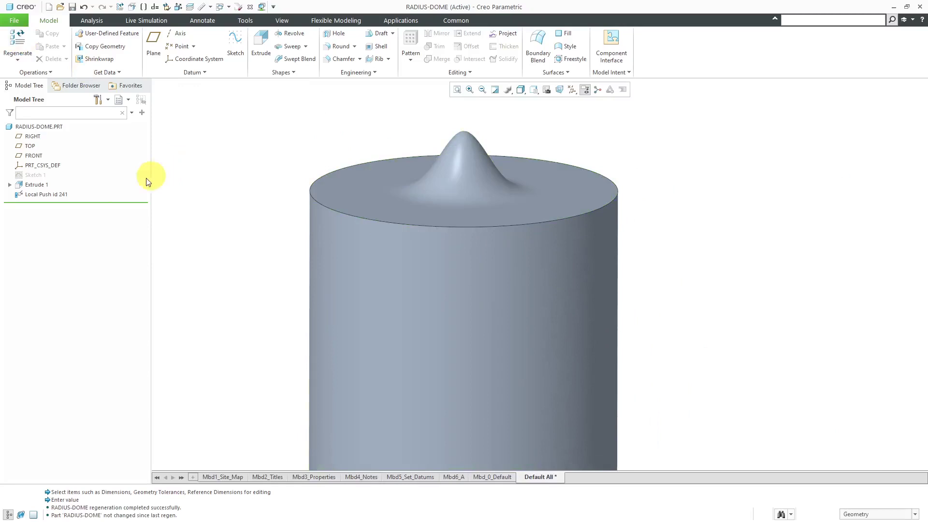
# - Set the diameter of the Local Push sketch circle to 12 and regenerate the part
pyautogui.click(62, 193)
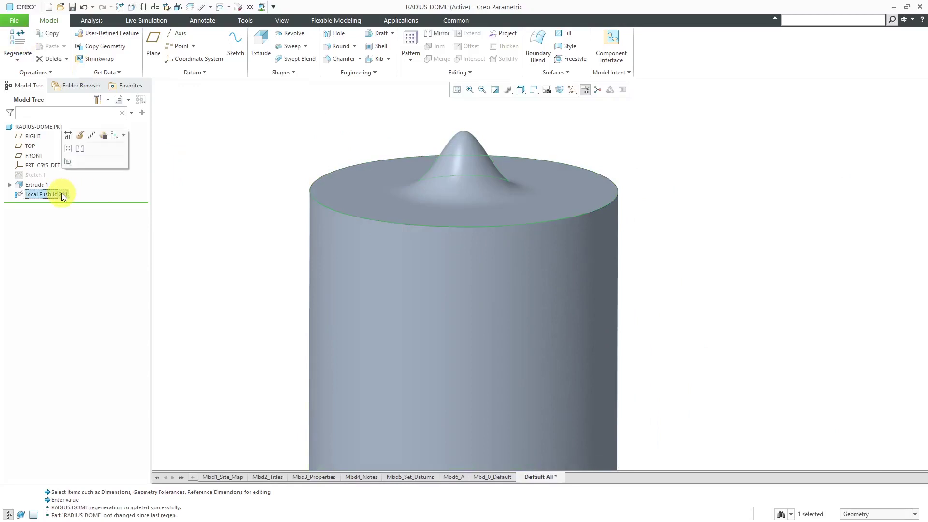
pyautogui.click(68, 137)
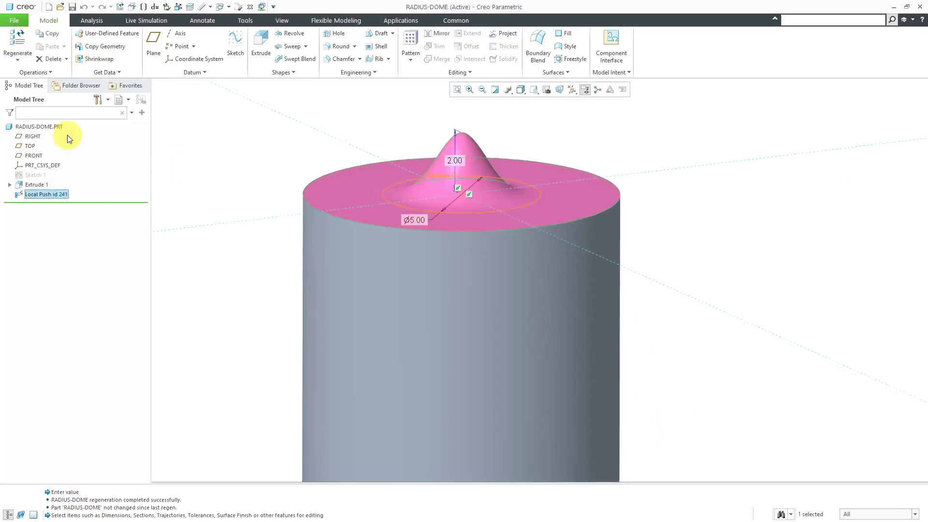
pyautogui.doubleClick(421, 219)
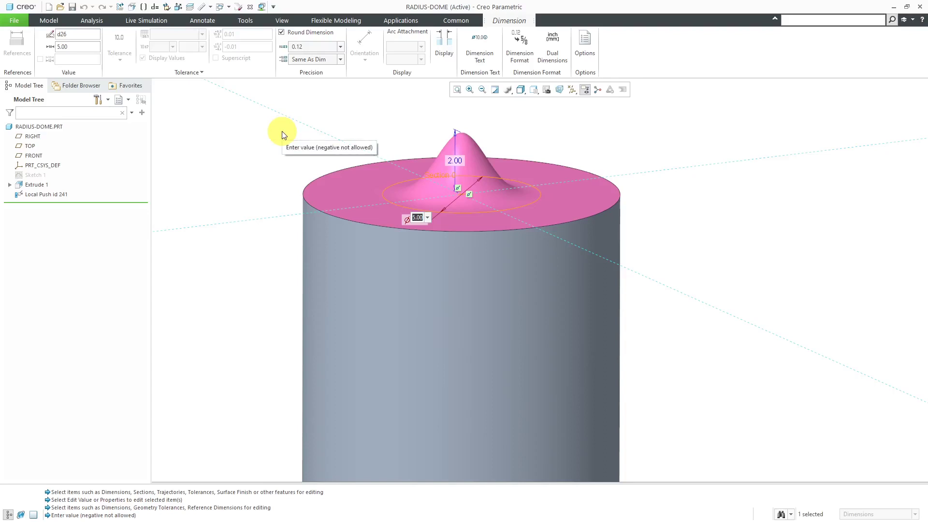
pyautogui.write('12')
pyautogui.press('Return')
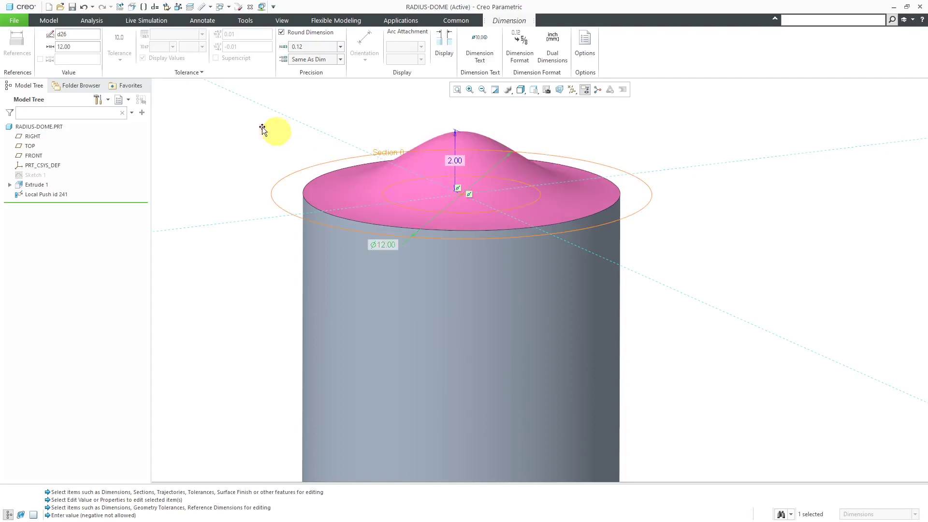
pyautogui.click(180, 148)
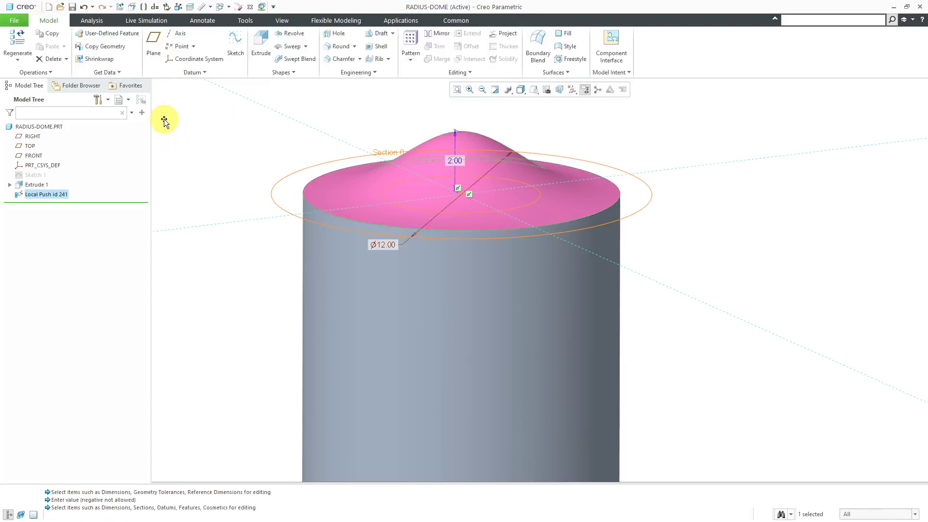
pyautogui.click(181, 144)
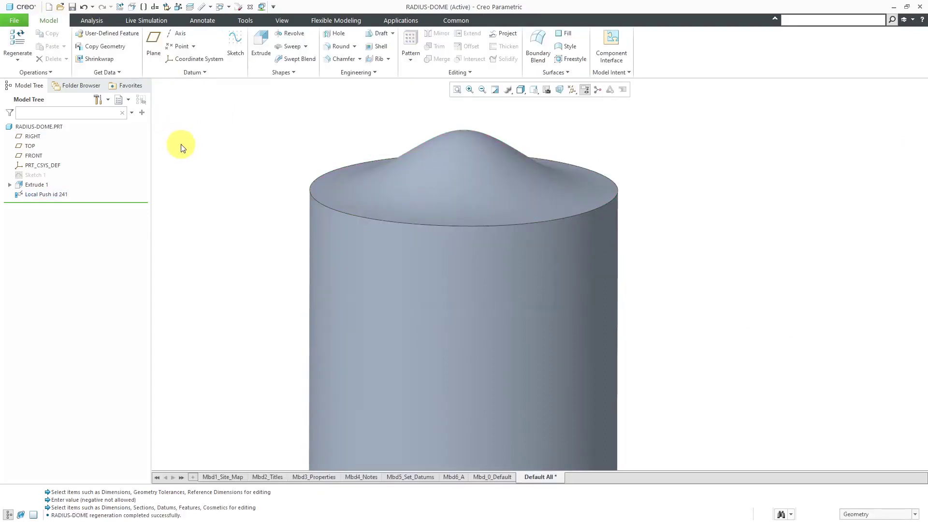
# - Set the Local Push height to -2 so it pushes into the cylinder, and regenerate the part
pyautogui.moveTo(342, 151)
pyautogui.mouseDown(button='middle')
pyautogui.moveTo(369, 145)
pyautogui.moveTo(327, 141)
pyautogui.moveTo(328, 149)
pyautogui.mouseUp(button='middle')
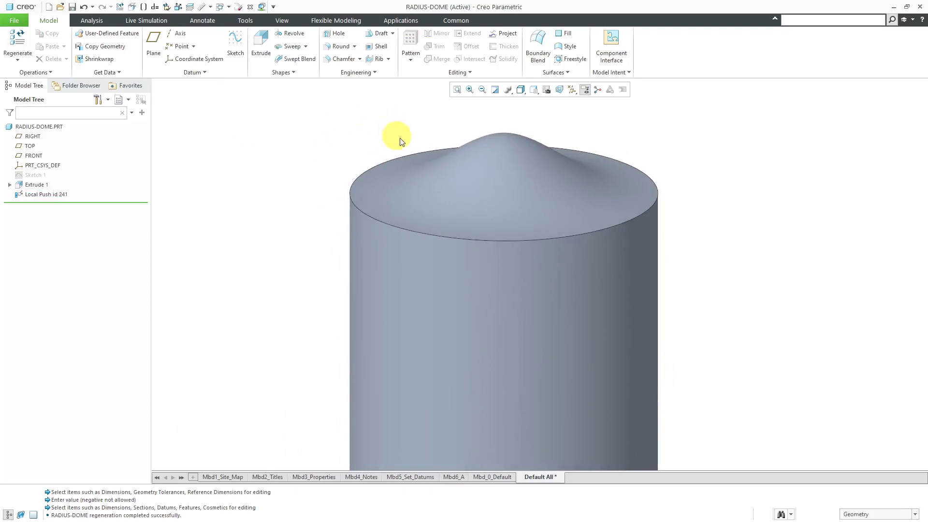
pyautogui.click(54, 195)
pyautogui.click(62, 140)
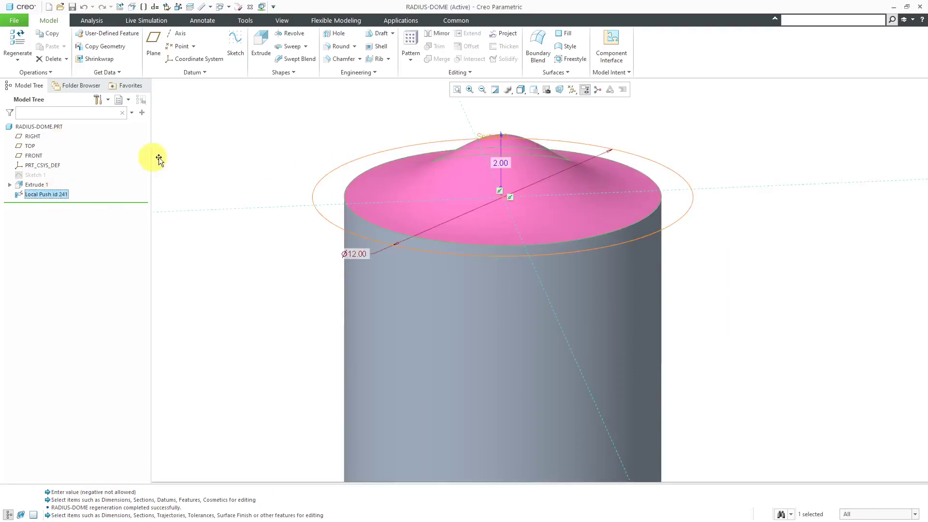
pyautogui.doubleClick(502, 164)
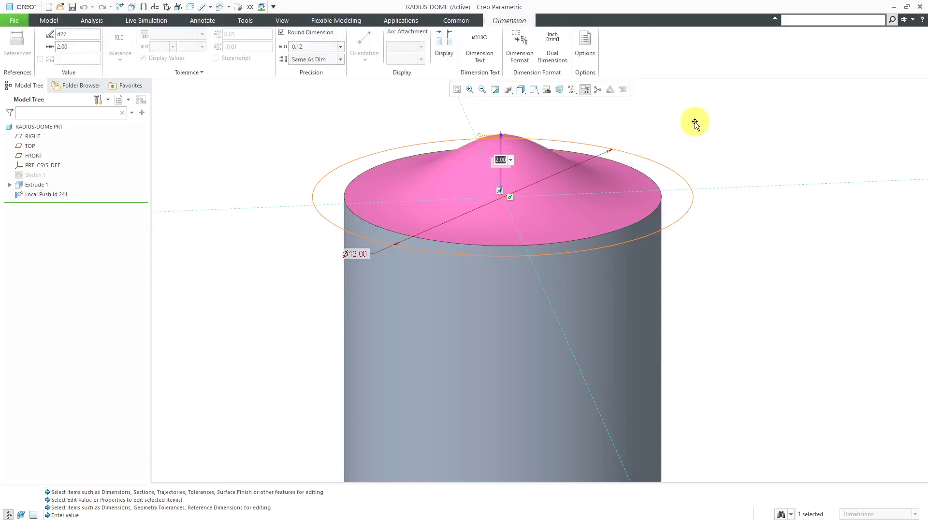
pyautogui.write('-2')
pyautogui.press('Return')
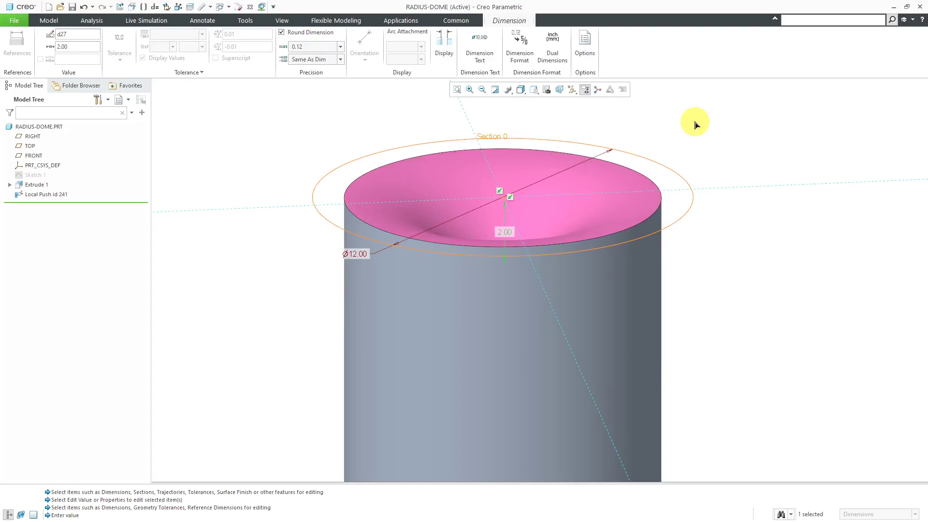
pyautogui.press('Return')
pyautogui.click(48, 20)
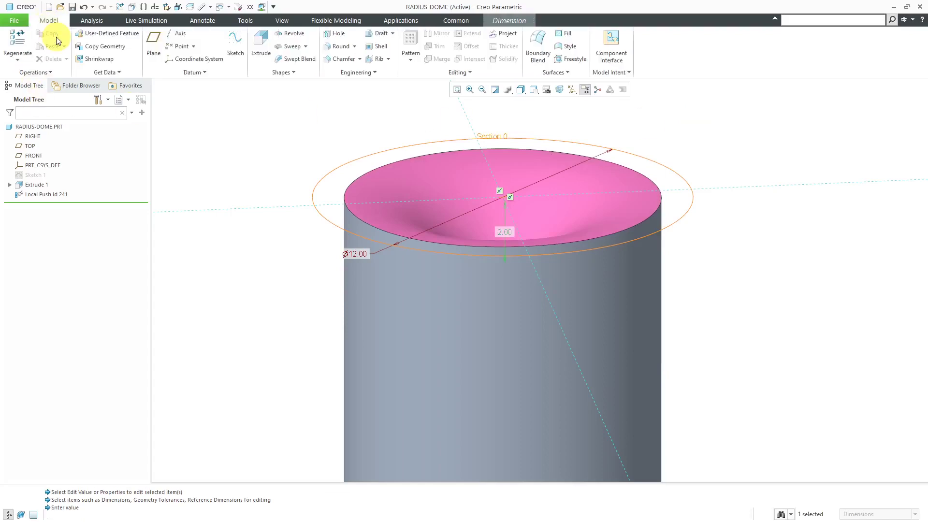
pyautogui.click(17, 39)
# - Run a Mesh Surface analysis on the Local Push surface and examine its curvature from another angle
pyautogui.moveTo(459, 230); pyautogui.dragTo(458, 241, button='middle')
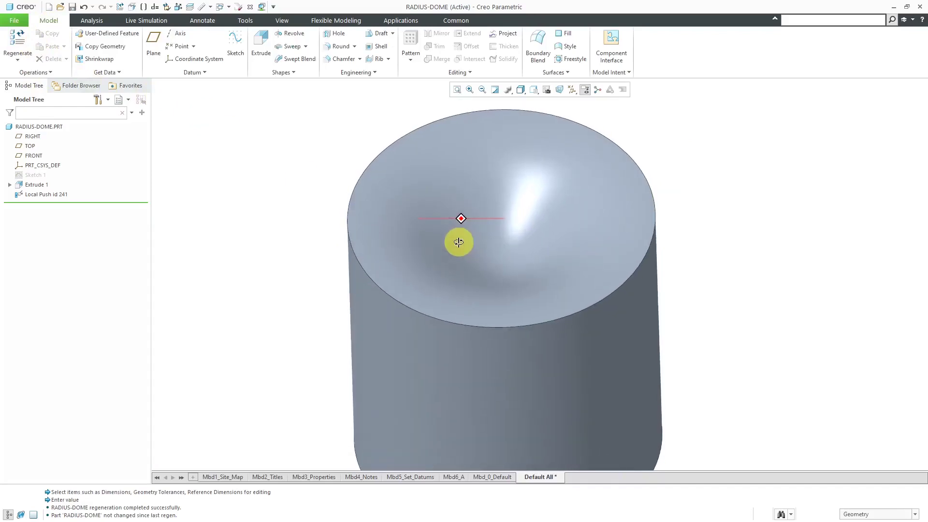
pyautogui.click(107, 22)
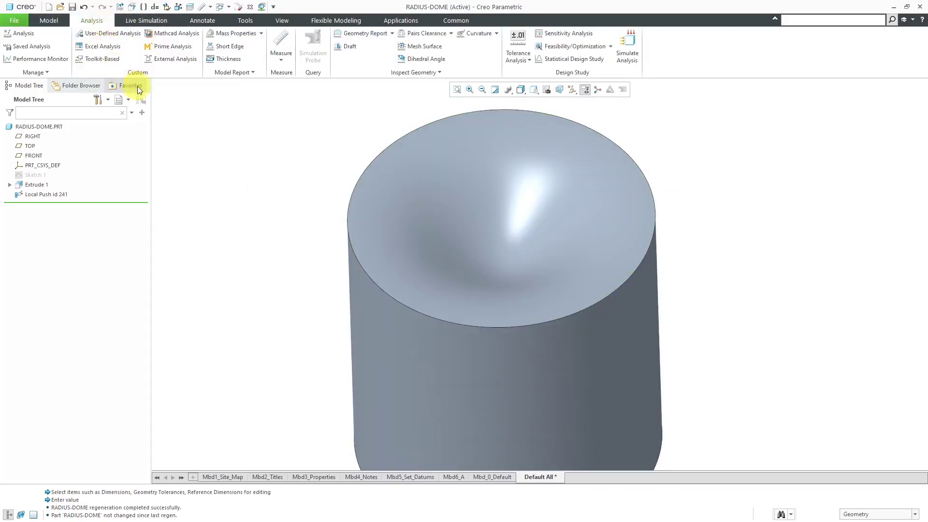
pyautogui.click(429, 46)
pyautogui.click(499, 198)
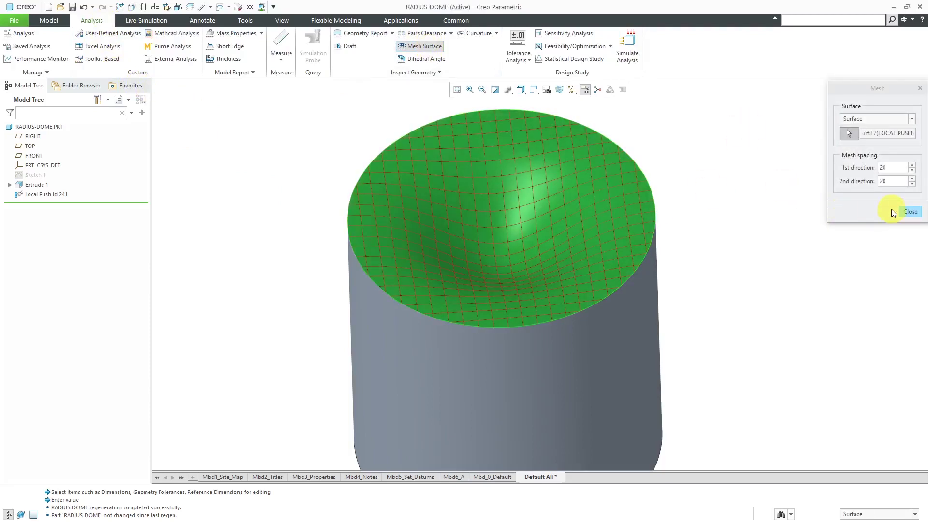
pyautogui.moveTo(549, 196)
pyautogui.mouseDown(button='middle')
pyautogui.moveTo(603, 195)
pyautogui.moveTo(563, 230)
pyautogui.moveTo(577, 210)
pyautogui.moveTo(555, 174)
pyautogui.moveTo(526, 201)
pyautogui.mouseUp(button='middle')
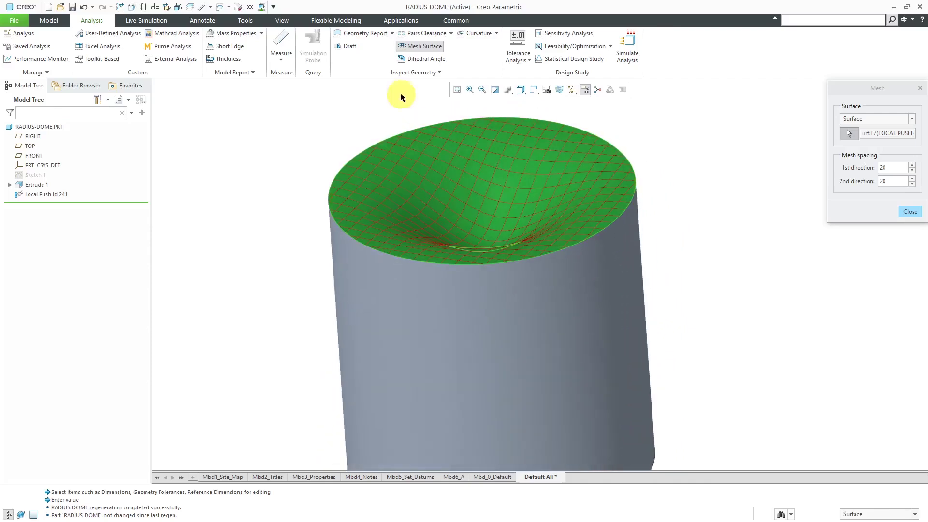
pyautogui.click(446, 24)
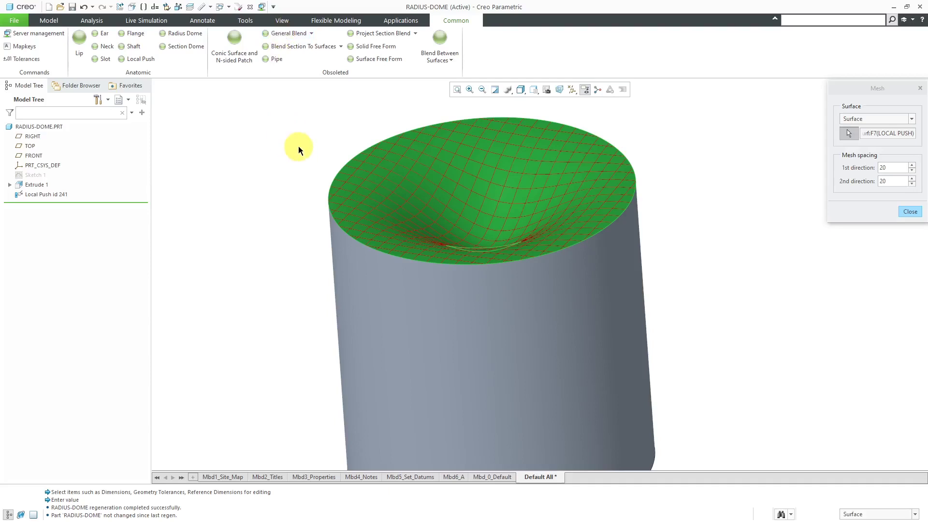
pyautogui.keyDown('ctrl'); pyautogui.moveTo(255, 126); pyautogui.dragTo(298, 220, button='middle'); pyautogui.keyUp('ctrl')
pyautogui.scroll(-3, 338, 151)
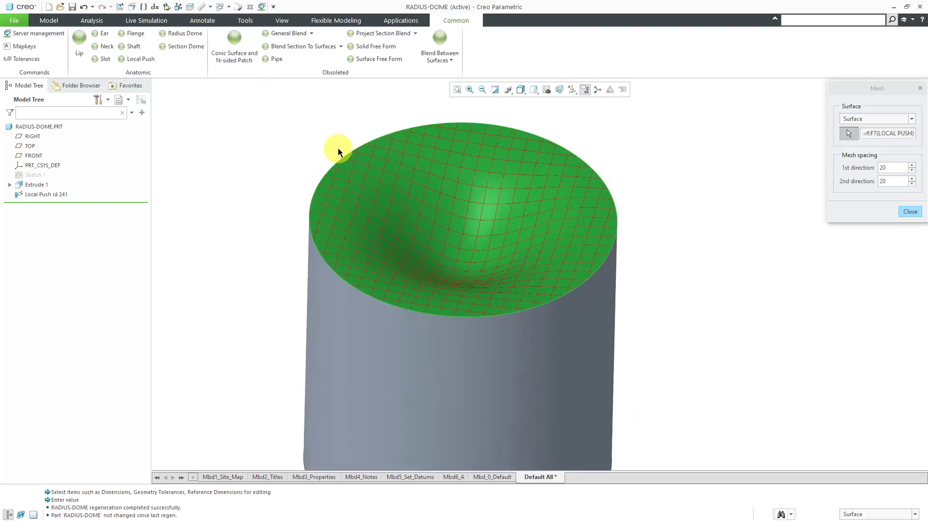